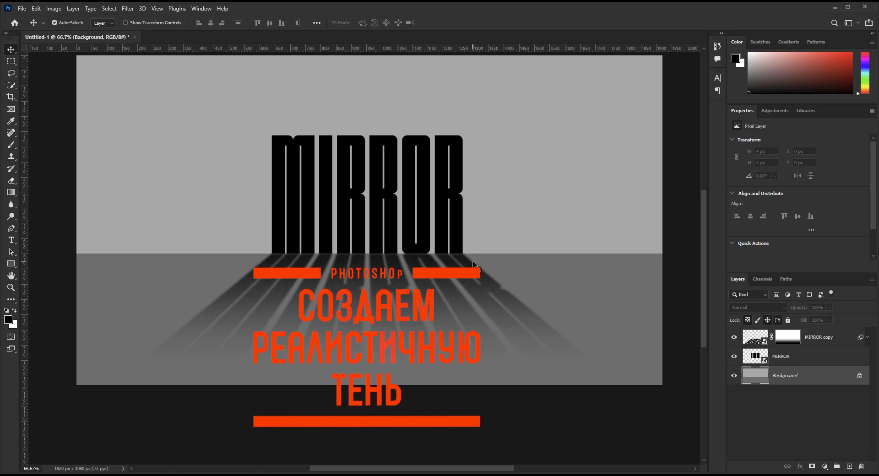
# - Create a new 1920 x 1080 px document at 72 pixels/inch in RGB Color with a white background
pyautogui.click(21, 9)
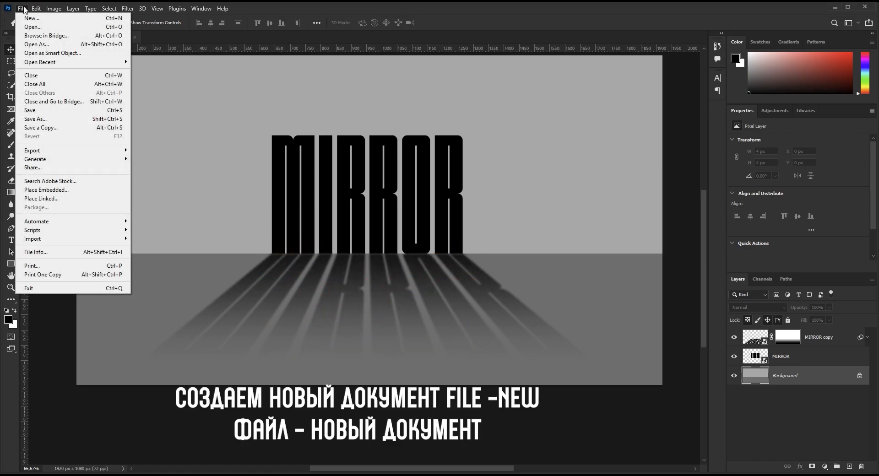
pyautogui.click(32, 17)
pyautogui.moveTo(371, 98); pyautogui.dragTo(376, 67)
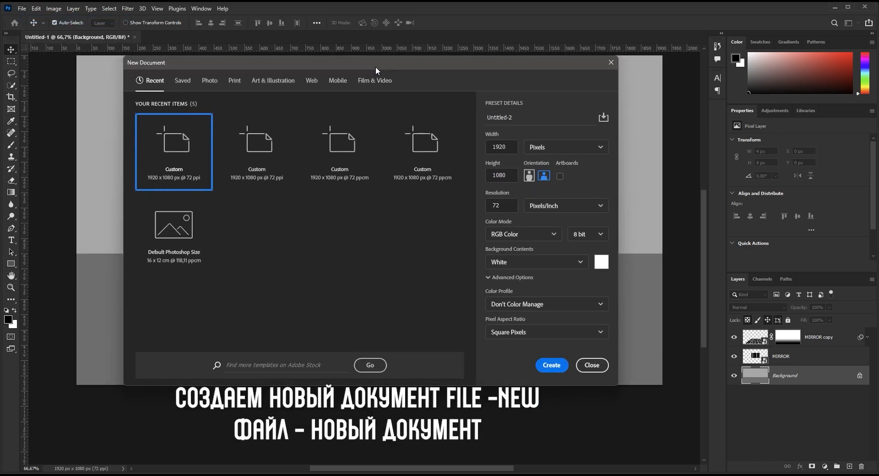
pyautogui.click(511, 146)
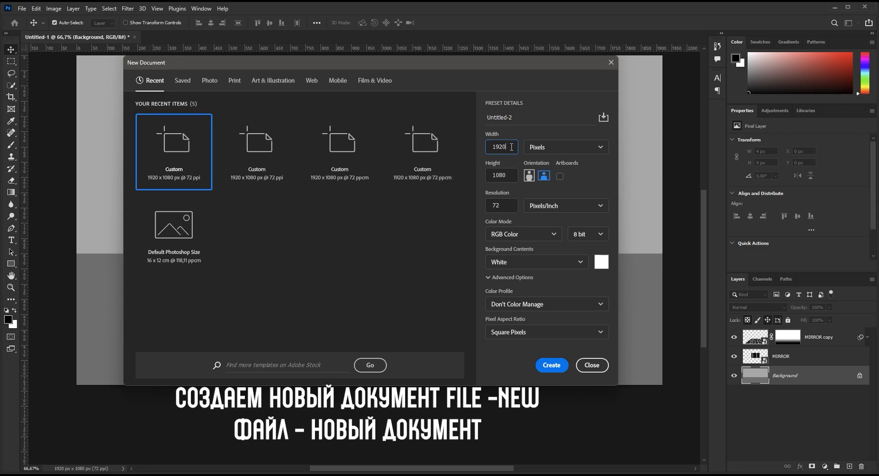
pyautogui.click(513, 179)
pyautogui.click(511, 210)
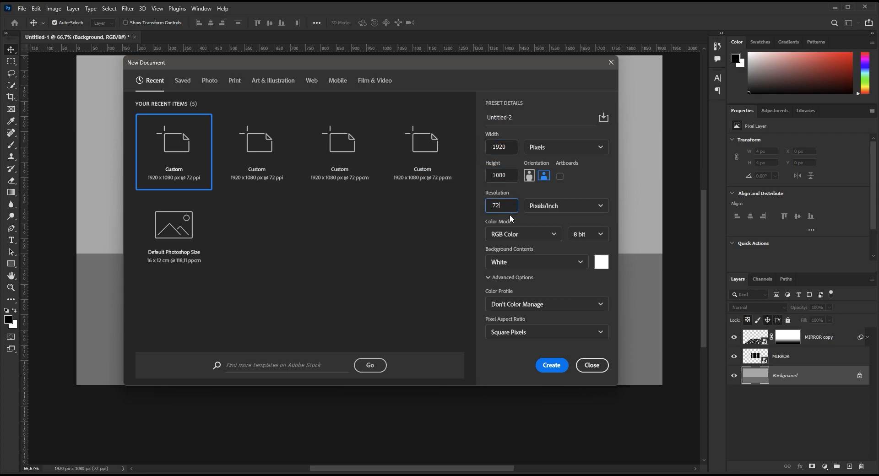
pyautogui.click(578, 262)
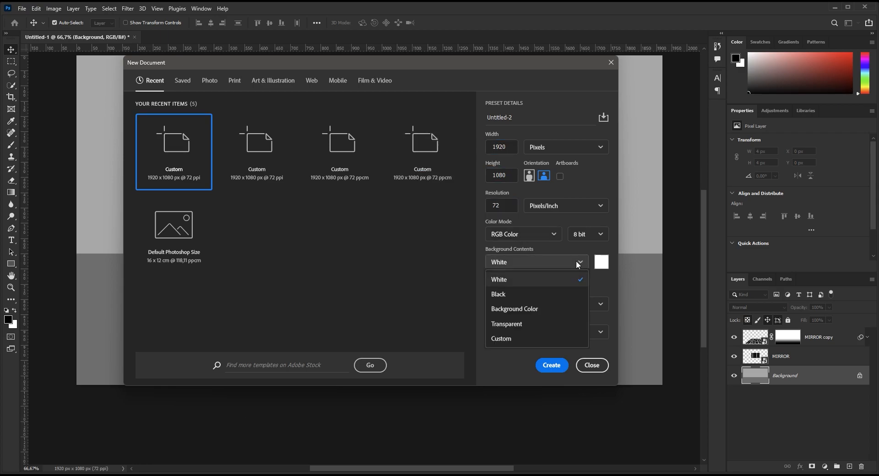
pyautogui.click(539, 282)
pyautogui.click(552, 365)
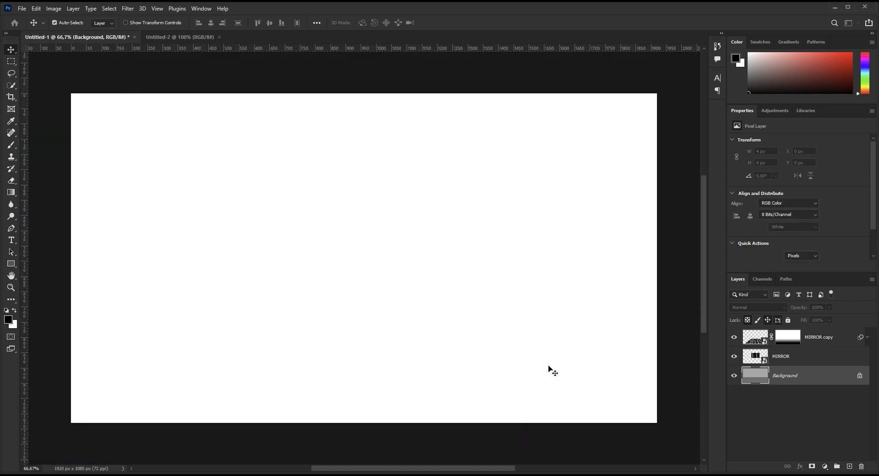
# - Place a horizontal guide below the middle of the canvas and select the whole area above it with the Rectangular Marquee
pyautogui.moveTo(408, 319); pyautogui.dragTo(408, 279)
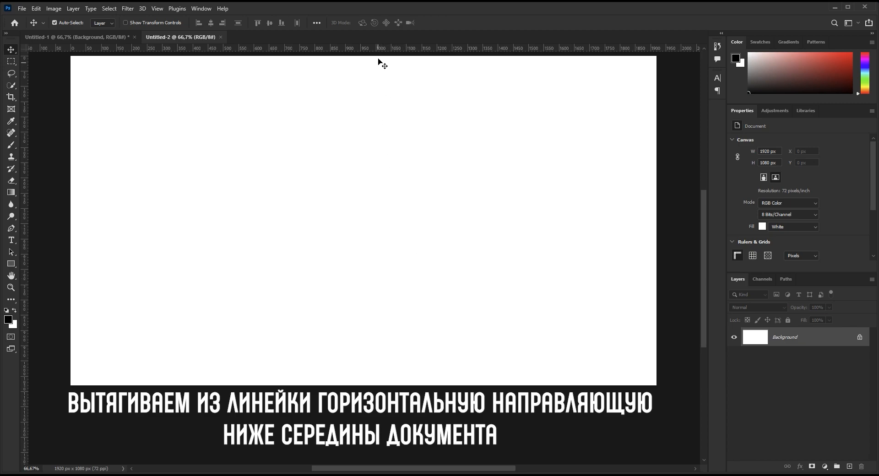
pyautogui.moveTo(383, 50); pyautogui.dragTo(383, 255)
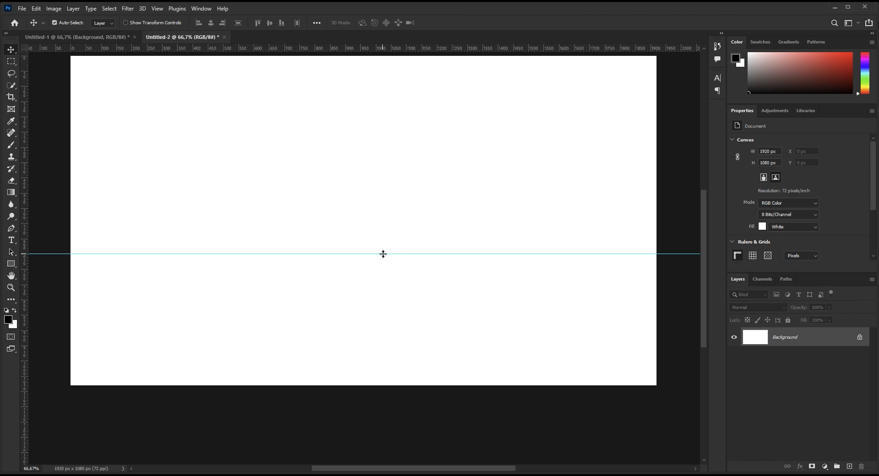
pyautogui.click(10, 61)
pyautogui.click(63, 64)
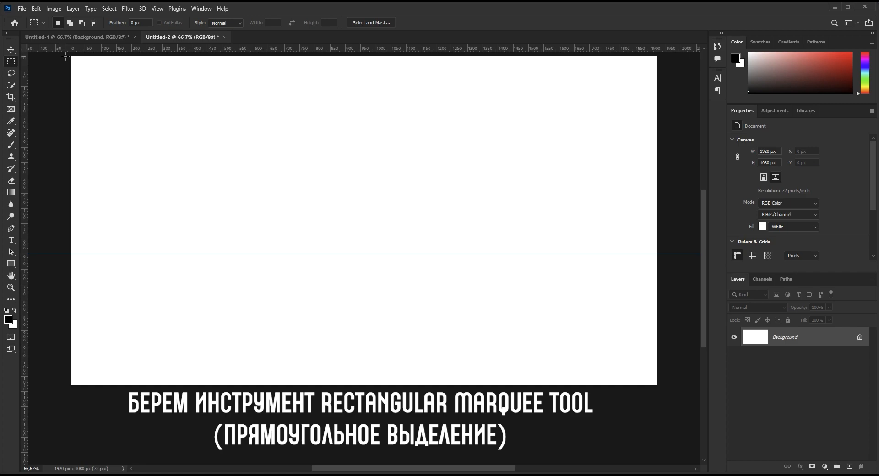
pyautogui.moveTo(65, 54); pyautogui.dragTo(657, 253)
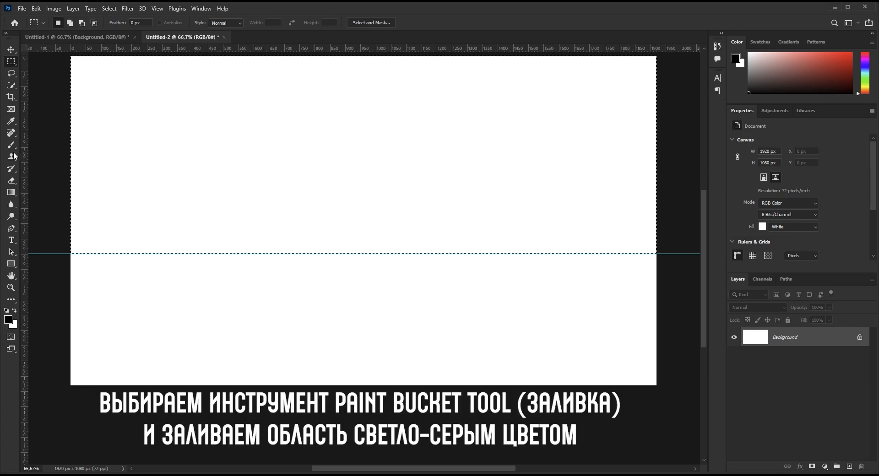
# - Fill the selected upper area with light grey a6a6a6 using the Paint Bucket, then clear the selection
pyautogui.click(11, 193)
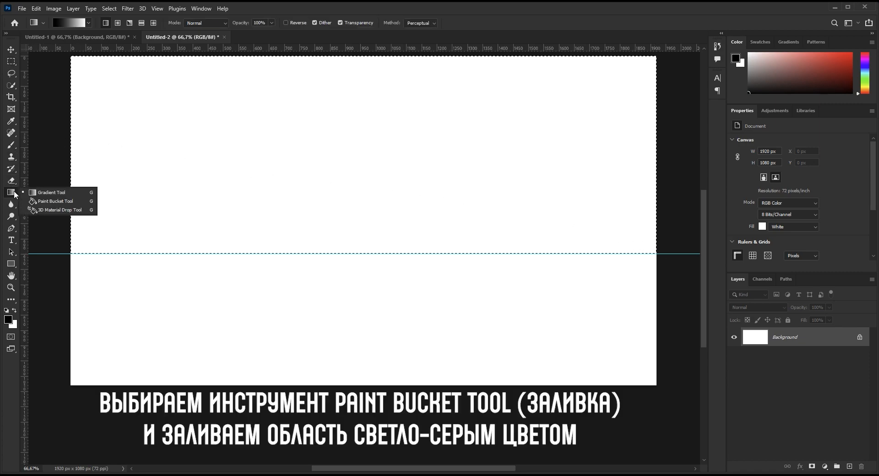
pyautogui.click(47, 200)
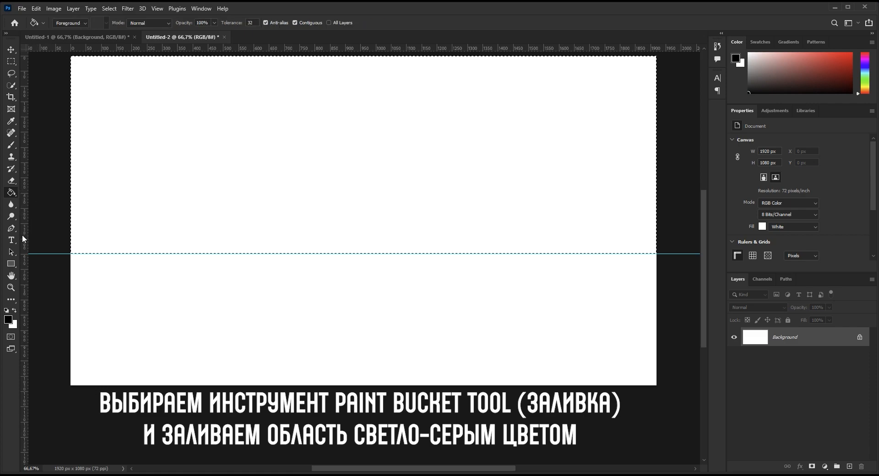
pyautogui.click(7, 319)
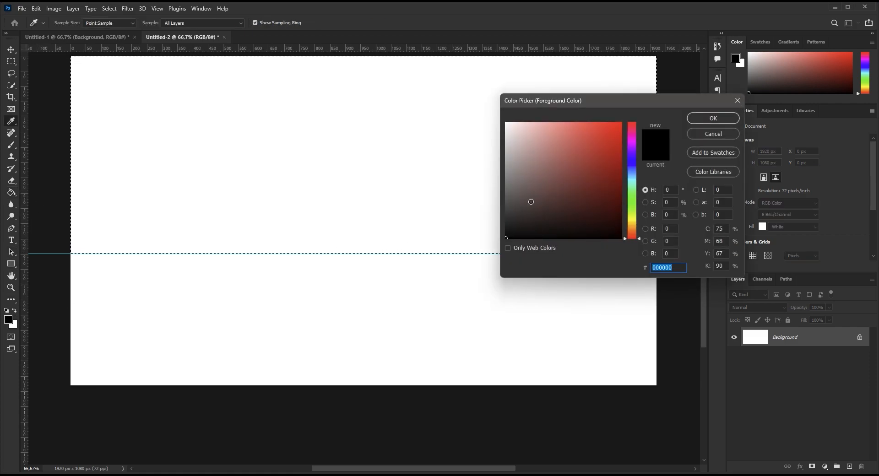
pyautogui.moveTo(530, 200); pyautogui.dragTo(494, 166)
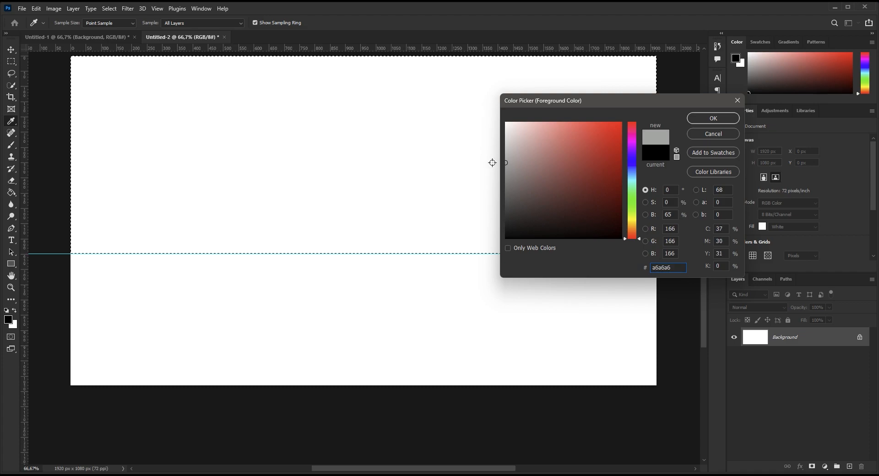
pyautogui.click(714, 118)
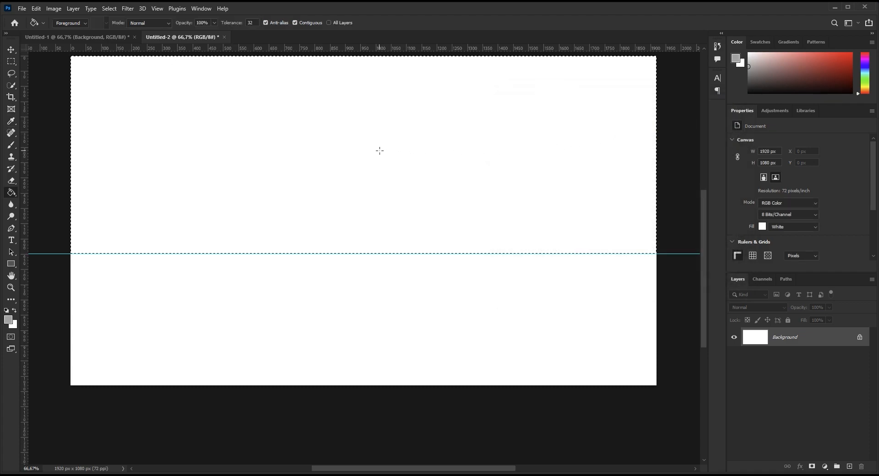
pyautogui.click(323, 152)
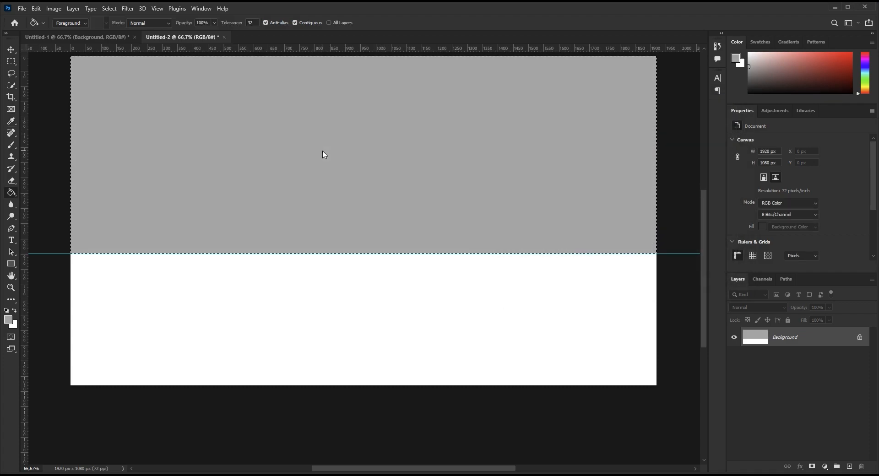
pyautogui.hotkey('ctrl', 'd')
# - Select the canvas area below the guide, fill it with darker grey 696969 using the Paint Bucket, and deselect it
pyautogui.press('m')
pyautogui.moveTo(60, 388)
pyautogui.mouseDown()
pyautogui.moveTo(353, 297)
pyautogui.moveTo(644, 276)
pyautogui.moveTo(669, 255)
pyautogui.mouseUp()
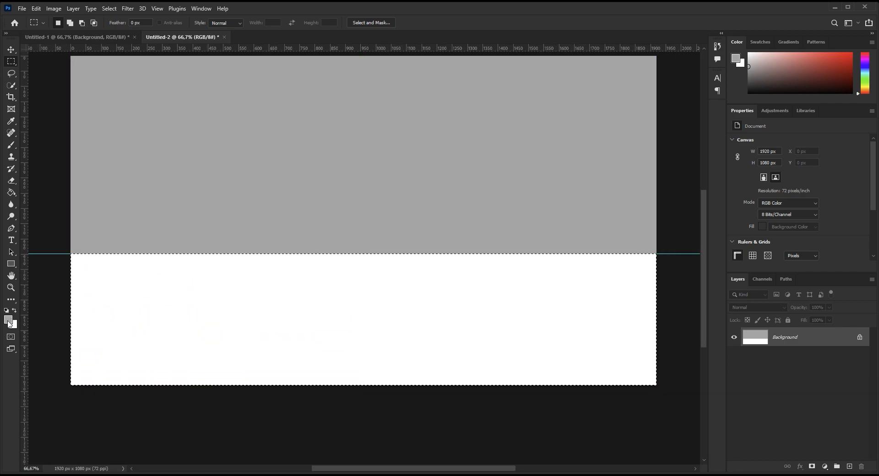
pyautogui.click(12, 192)
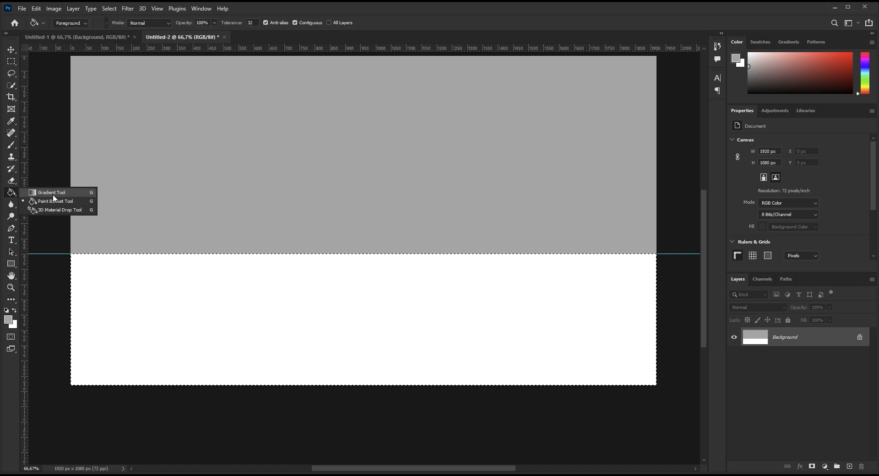
pyautogui.click(8, 320)
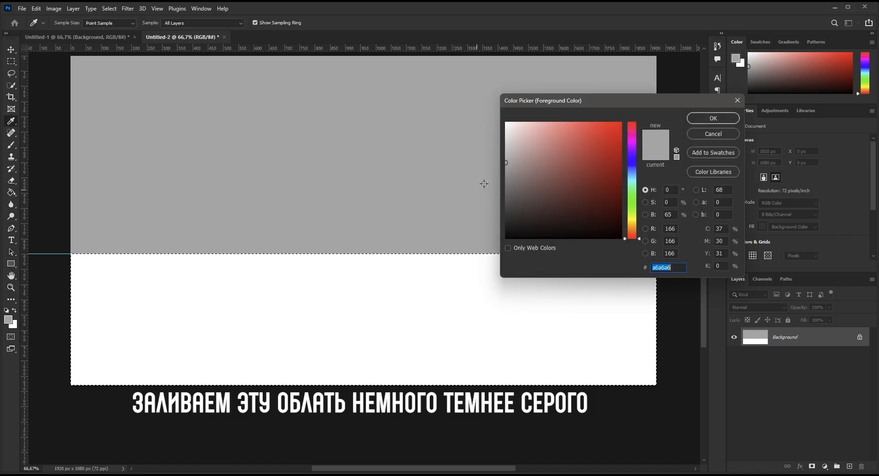
pyautogui.write('6c6c6c')
pyautogui.moveTo(489, 190); pyautogui.dragTo(487, 190)
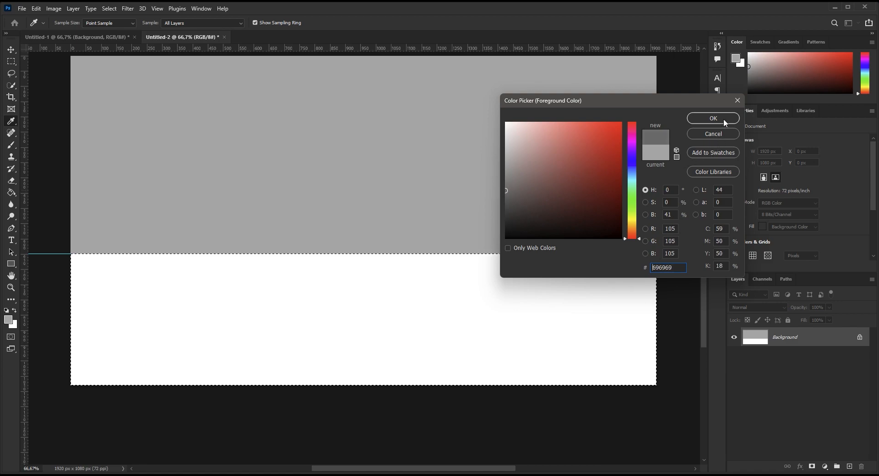
pyautogui.click(713, 118)
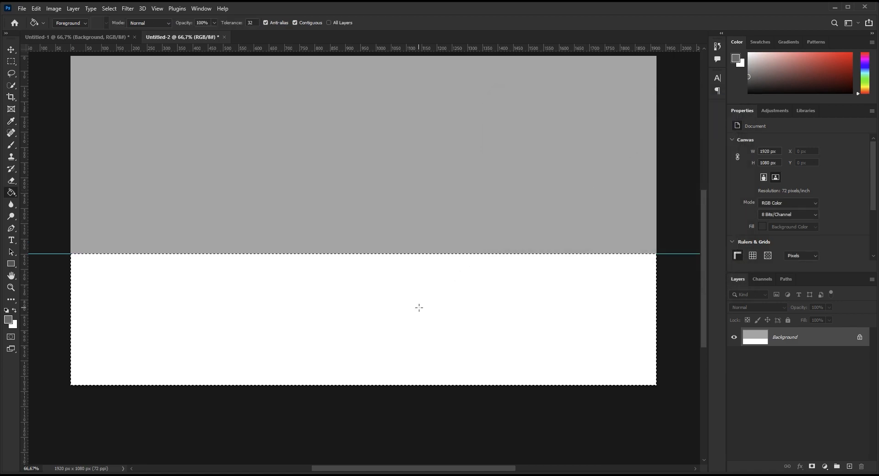
pyautogui.click(419, 306)
pyautogui.hotkey('ctrl', 'd')
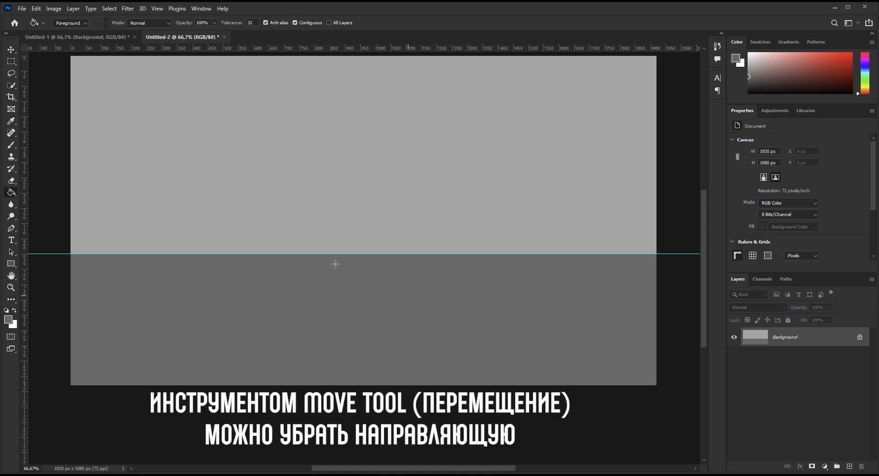
# - Remove the horizontal guide from the canvas with the Move tool
pyautogui.click(12, 50)
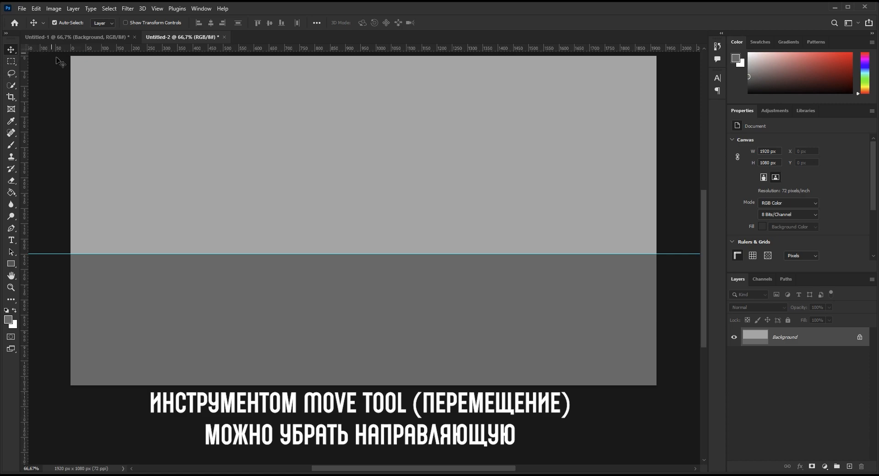
pyautogui.click(45, 48)
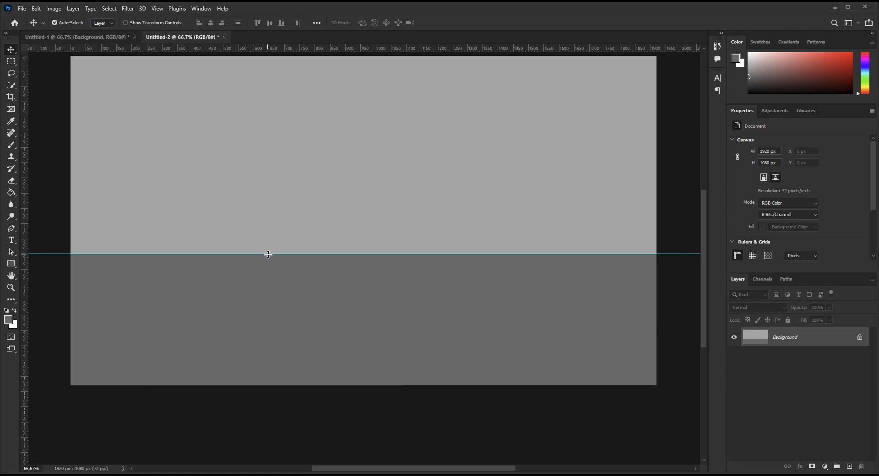
pyautogui.moveTo(268, 254); pyautogui.dragTo(275, 7)
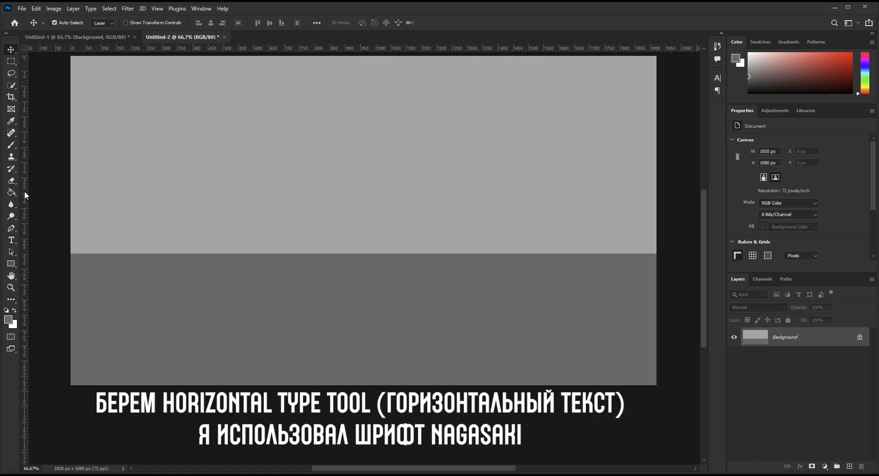
# - Set the Horizontal Type tool's text colour to black
pyautogui.moveTo(13, 239); pyautogui.dragTo(66, 238)
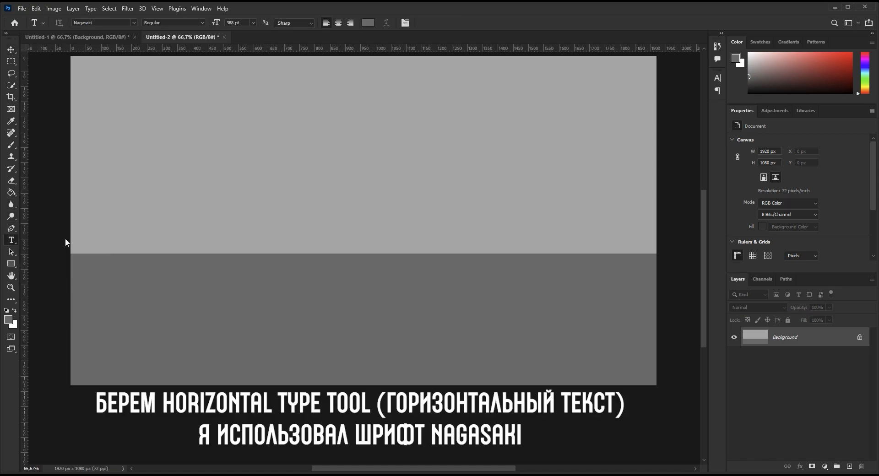
pyautogui.click(368, 23)
pyautogui.moveTo(601, 181); pyautogui.dragTo(494, 249)
pyautogui.click(691, 118)
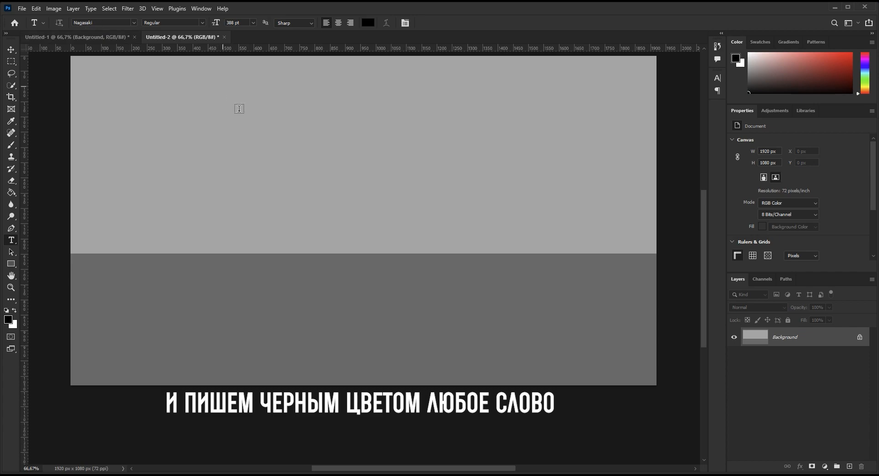
# - Add the text "MIRROR" in capitals on the light grey area and commit the text layer
pyautogui.click(248, 201)
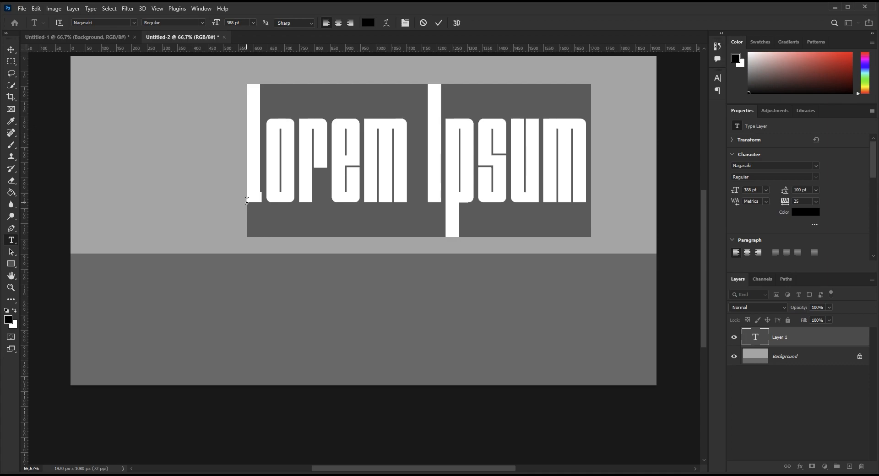
pyautogui.write('mi')
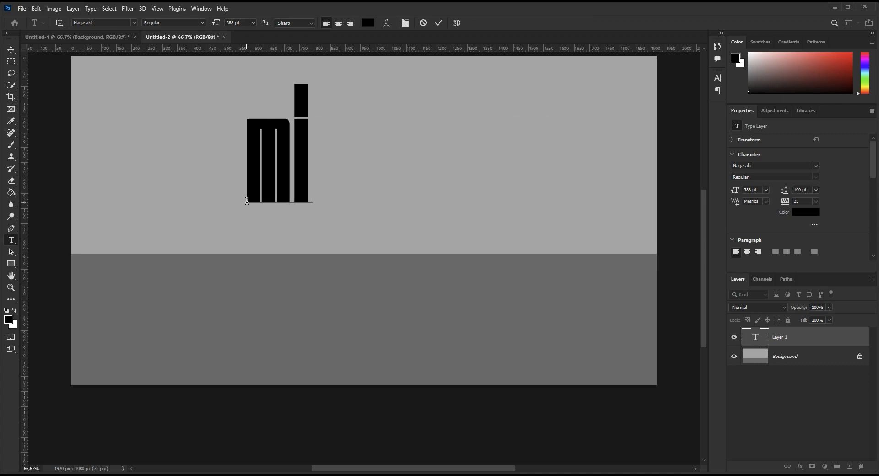
pyautogui.press('BackSpace')
pyautogui.press('BackSpace')
pyautogui.write('MI')
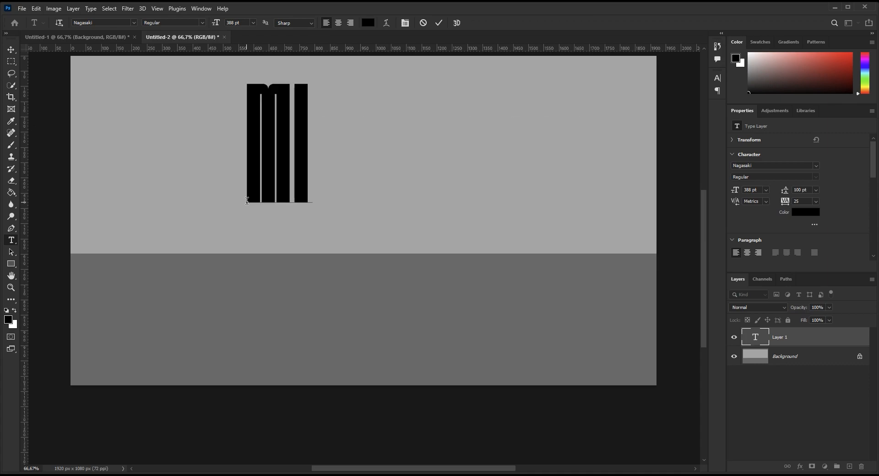
pyautogui.write('rr')
pyautogui.press('BackSpace')
pyautogui.press('BackSpace')
pyautogui.write('RR')
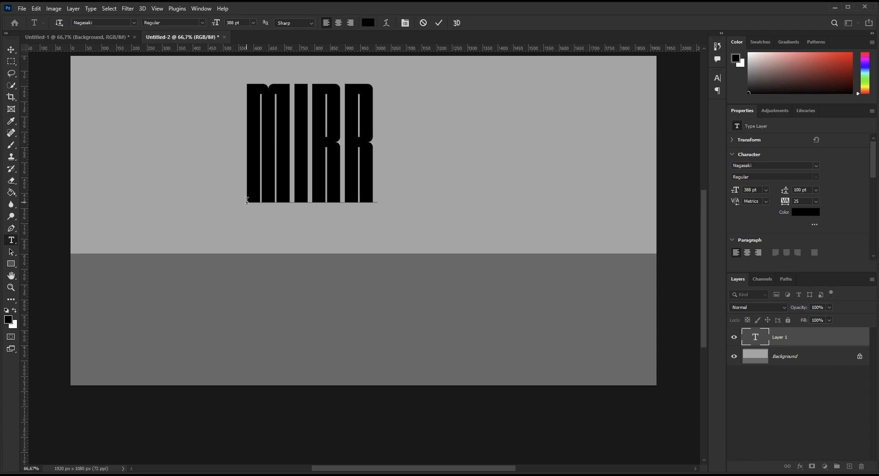
pyautogui.write('OR')
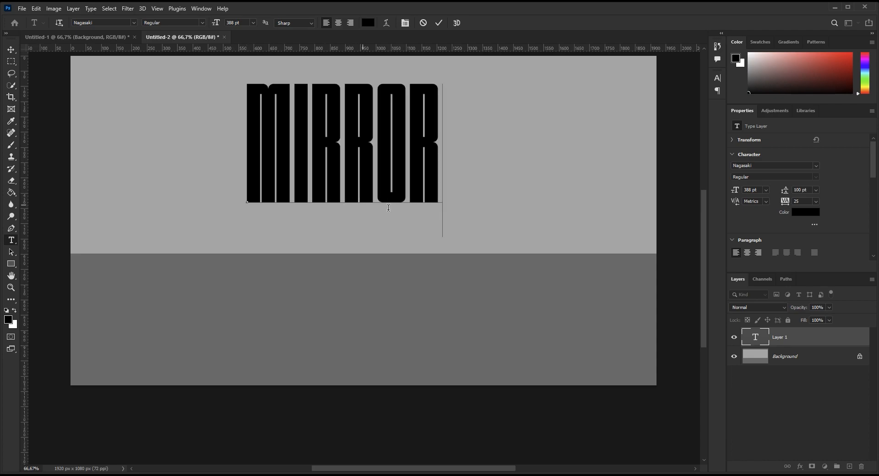
pyautogui.click(440, 22)
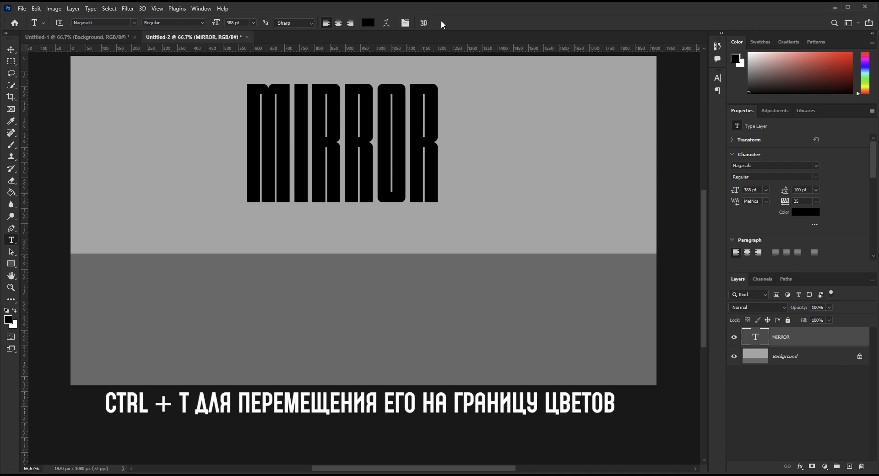
# - Move the MIRROR text with Free Transform to the horizontal centre, its baseline resting on the border between the two greys
pyautogui.hotkey('ctrl', 't')
pyautogui.moveTo(367, 176); pyautogui.dragTo(385, 223)
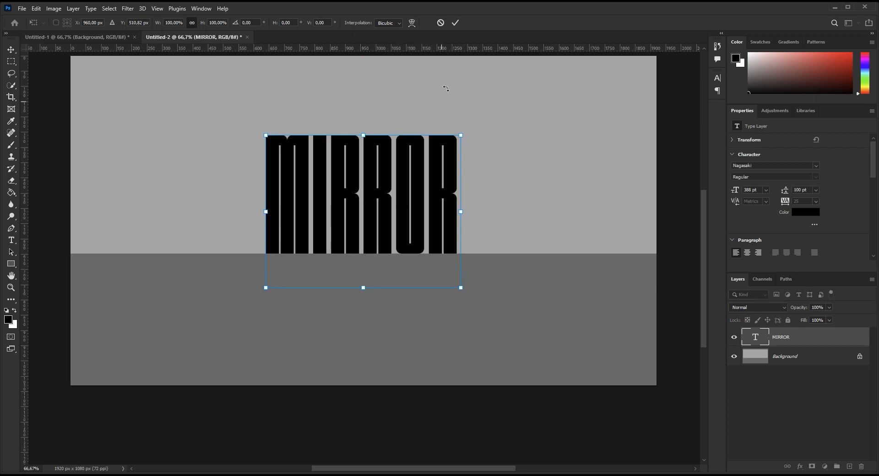
pyautogui.click(455, 23)
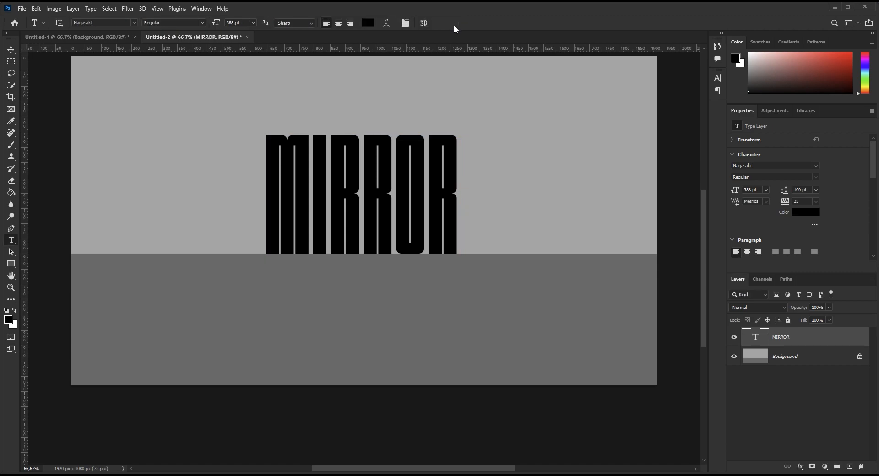
# - Convert the MIRROR text layer to a smart object and place a copy directly below the original, starting at the grey border
pyautogui.rightClick(812, 334)
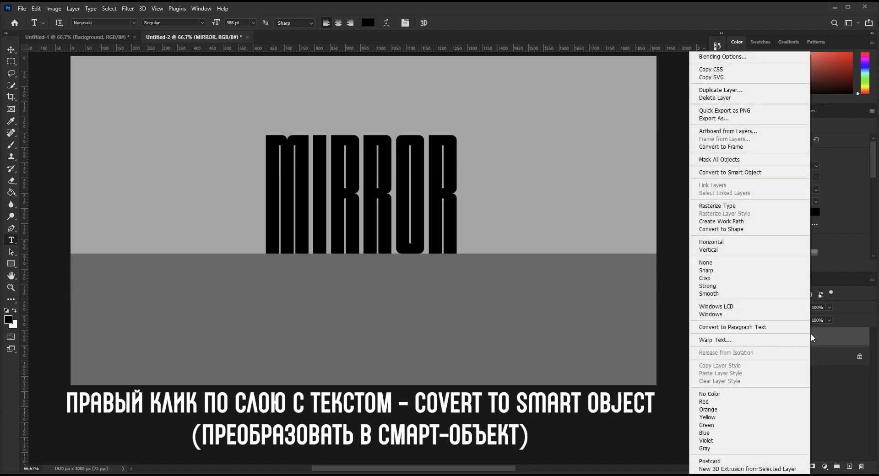
pyautogui.click(780, 172)
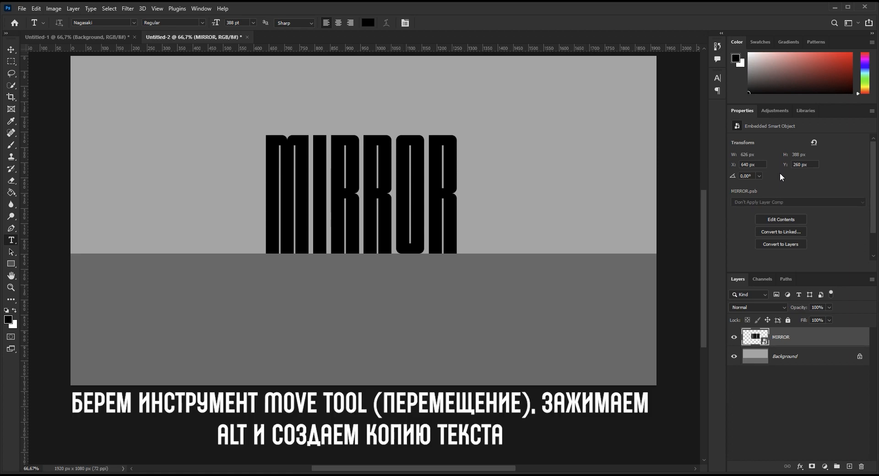
pyautogui.moveTo(11, 50); pyautogui.dragTo(39, 52)
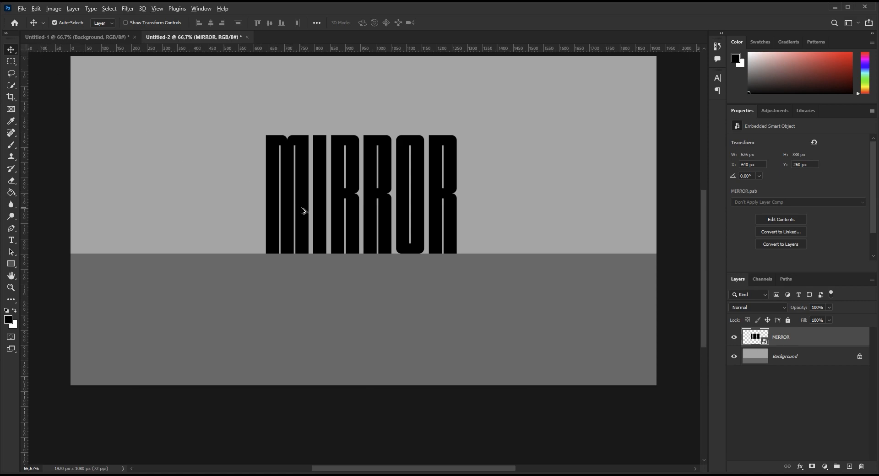
pyautogui.moveTo(301, 209); pyautogui.dragTo(301, 331)
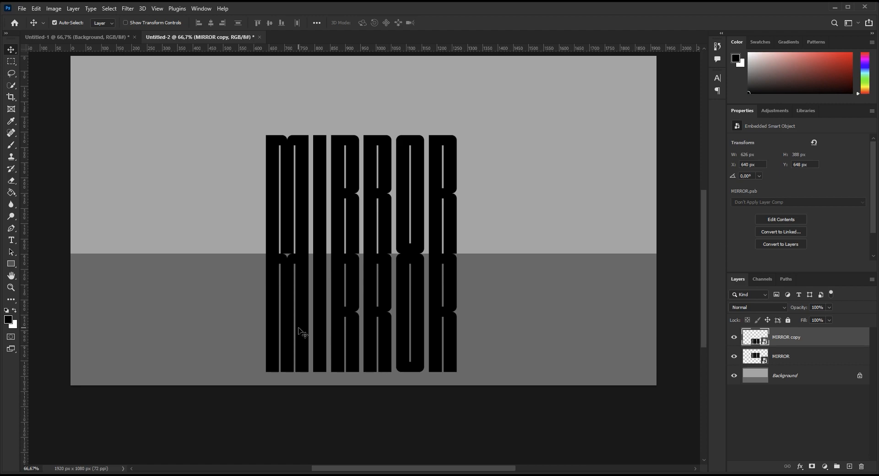
# - Flip the MIRROR copy vertically with Free Transform so it mirrors the standing word
pyautogui.hotkey('ctrl', 't')
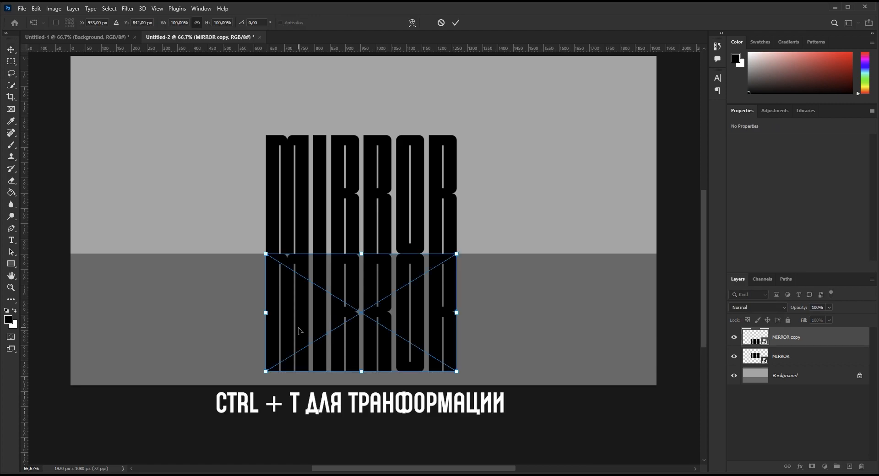
pyautogui.rightClick(299, 328)
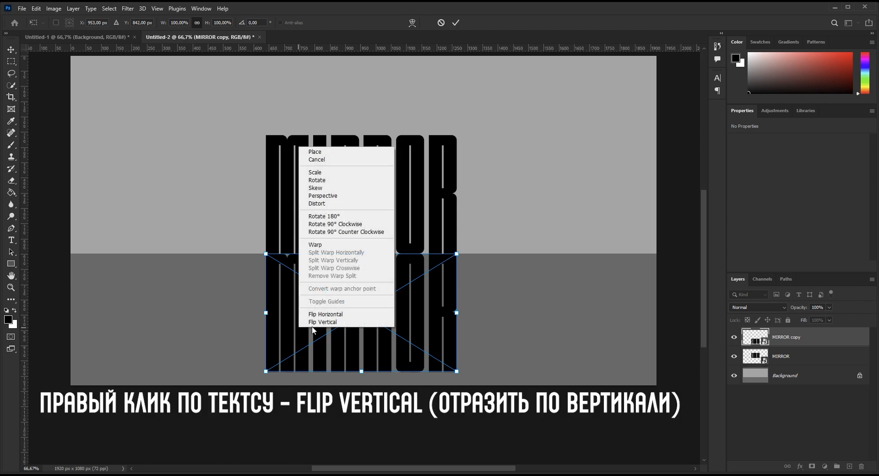
pyautogui.click(348, 322)
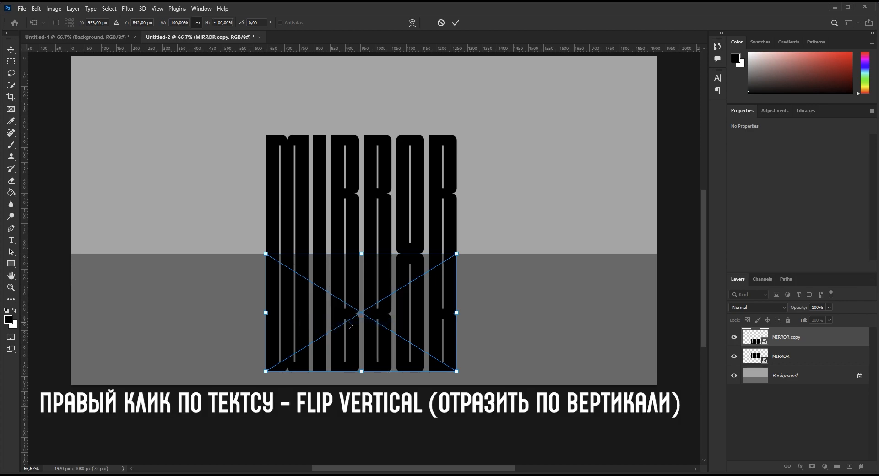
# - Apply a Perspective transform to the flipped copy, spreading its lower edge to about 273% width, and commit it
pyautogui.rightClick(435, 346)
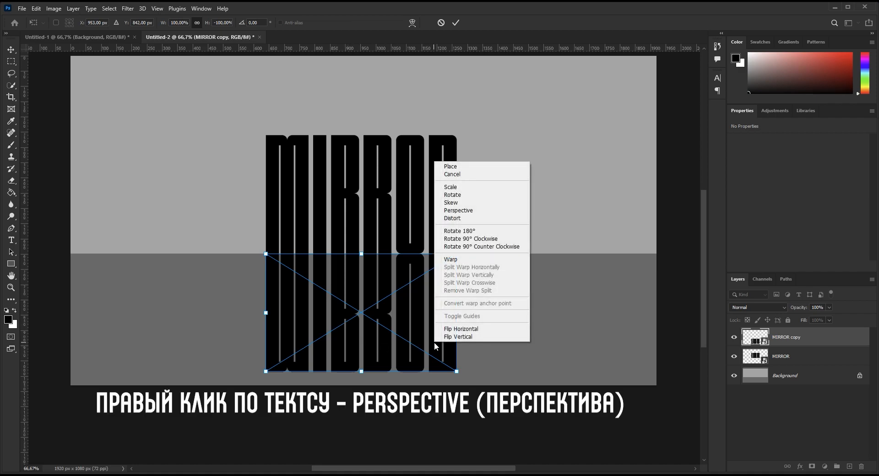
pyautogui.click(481, 211)
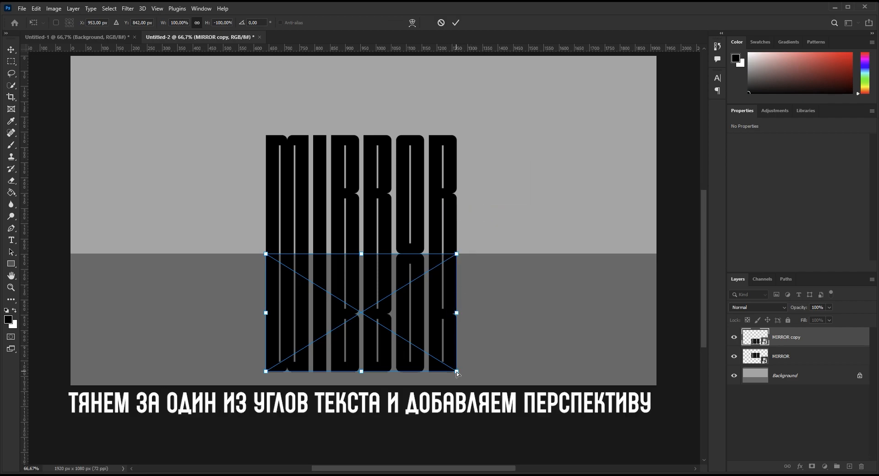
pyautogui.moveTo(457, 372); pyautogui.dragTo(623, 372)
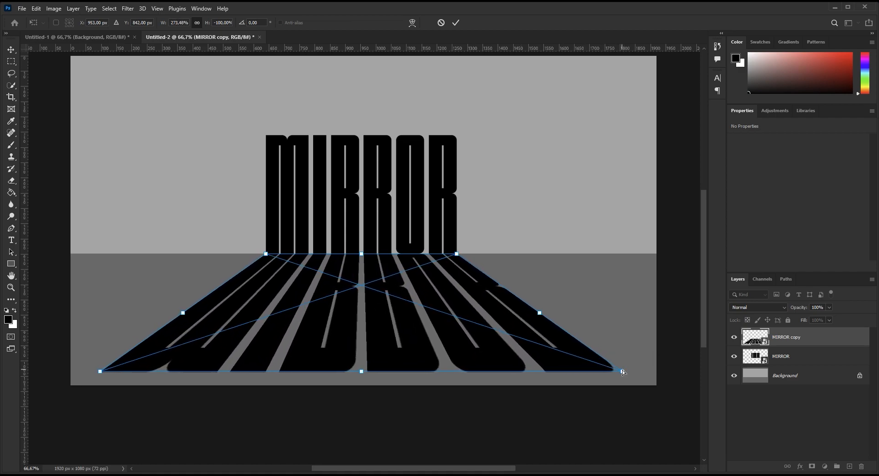
pyautogui.click(456, 23)
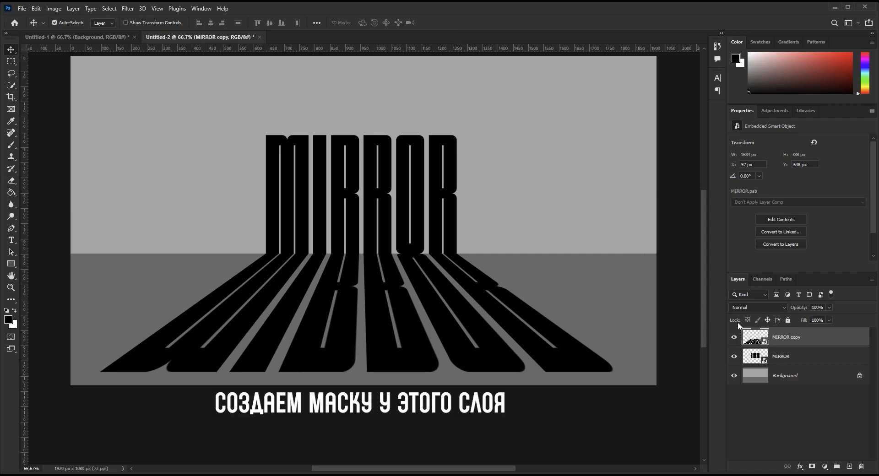
# - Add a layer mask to MIRROR copy and draw a linear Foreground to Background gradient from the shadow's lower end up to the grey border
pyautogui.click(813, 467)
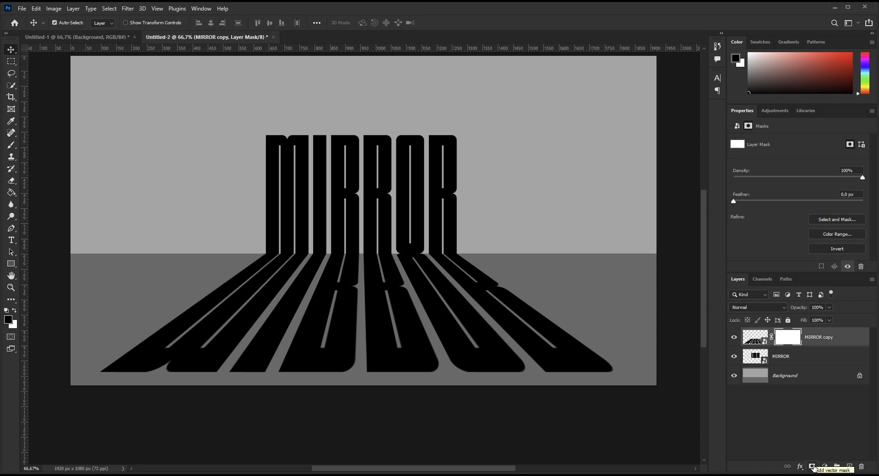
pyautogui.click(11, 193)
pyautogui.rightClick(12, 193)
pyautogui.click(63, 191)
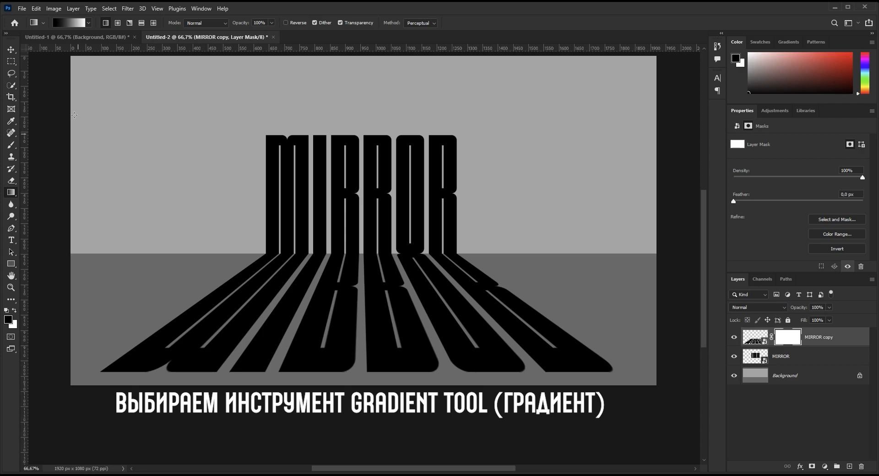
pyautogui.click(76, 23)
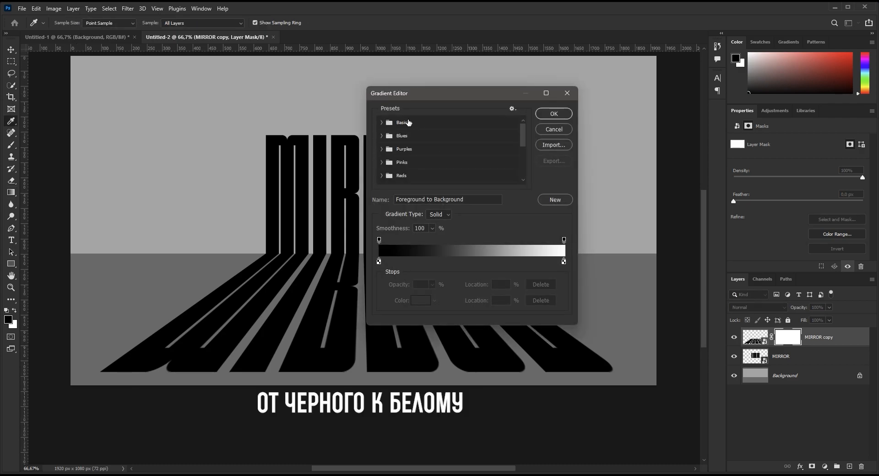
pyautogui.click(382, 122)
pyautogui.click(393, 137)
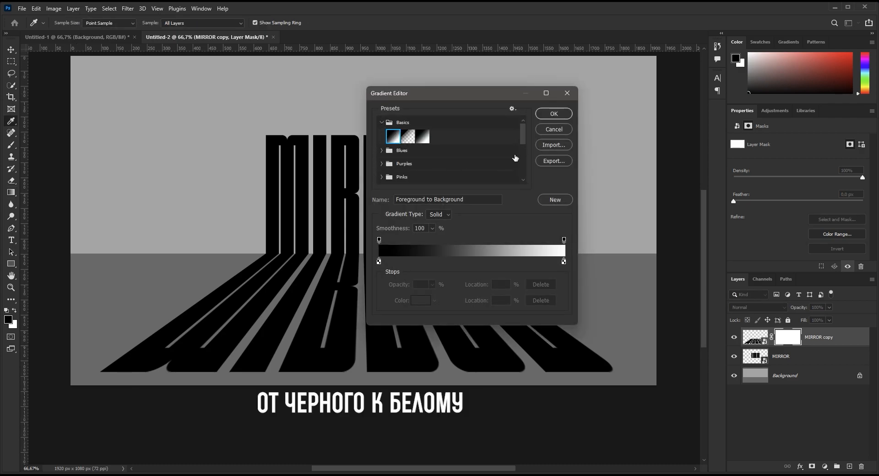
pyautogui.click(554, 114)
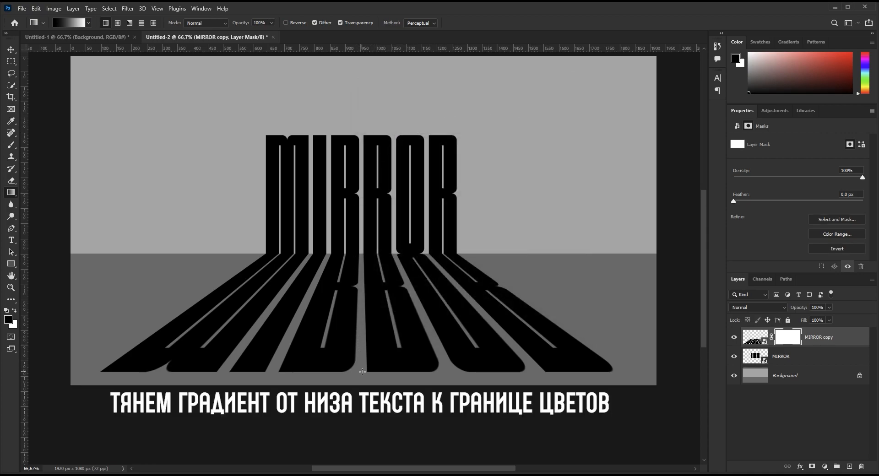
pyautogui.moveTo(362, 360); pyautogui.dragTo(368, 254)
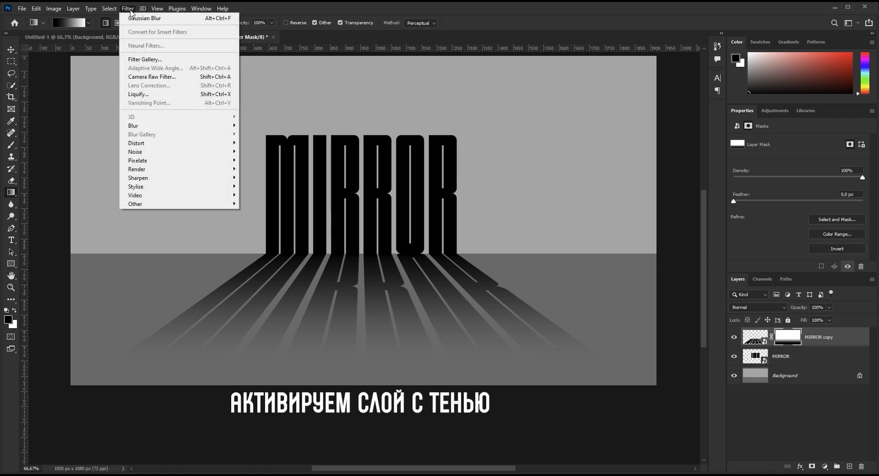
# - Apply the Add Noise filter to the MIRROR copy smart object with amount 20%, Uniform distribution and Monochromatic on
pyautogui.click(761, 339)
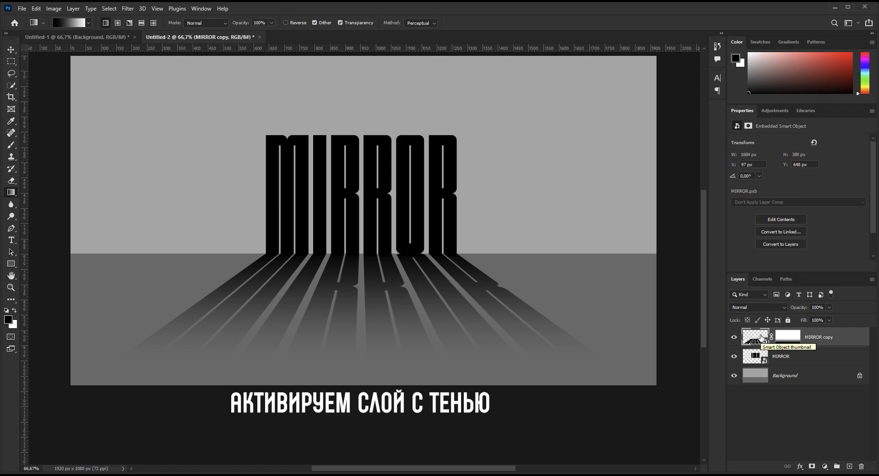
pyautogui.click(128, 9)
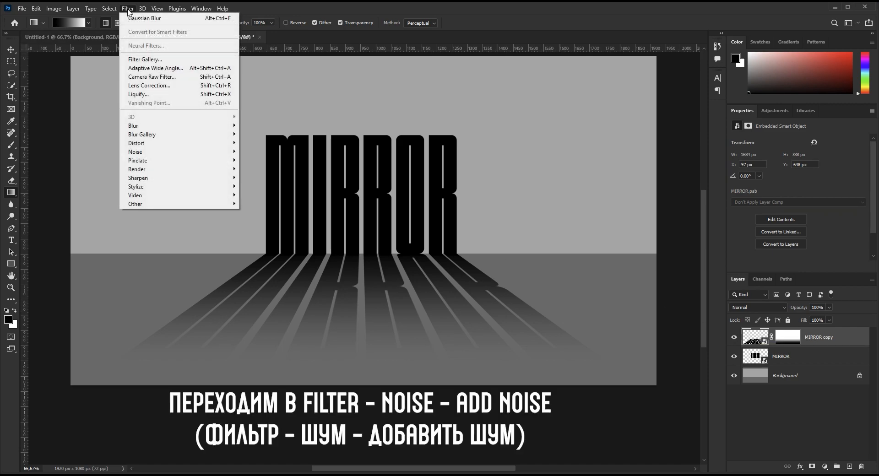
pyautogui.moveTo(228, 154)
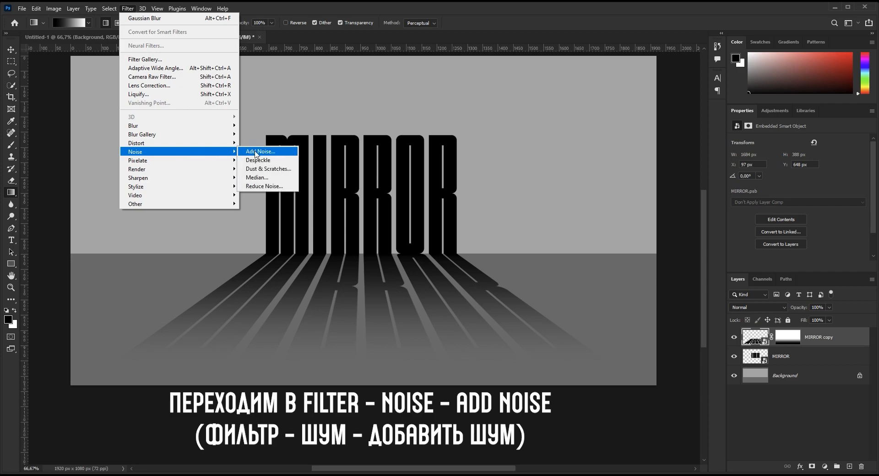
pyautogui.click(256, 152)
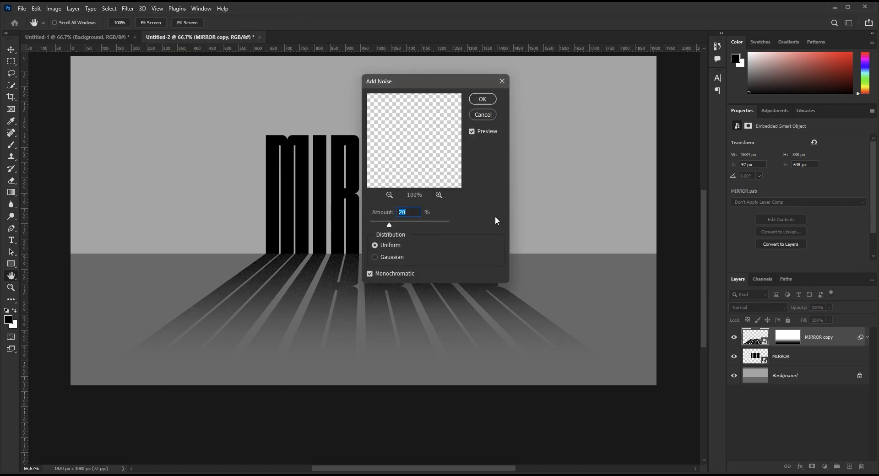
pyautogui.click(483, 99)
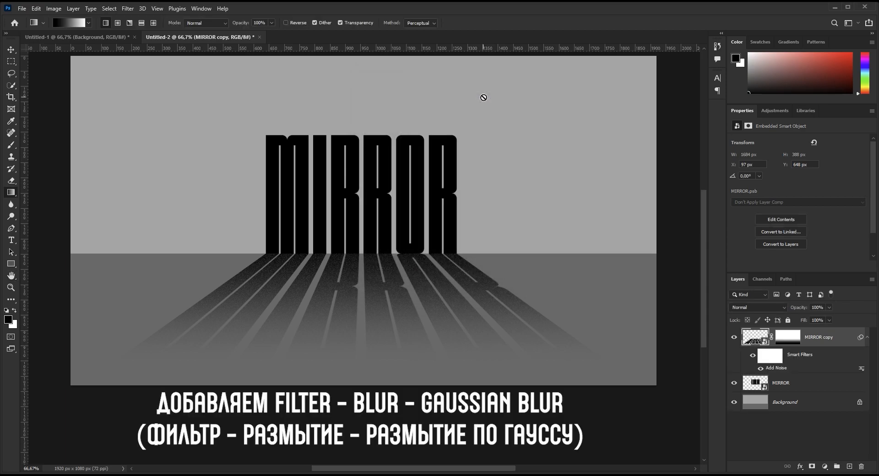
# - Apply a Gaussian Blur filter with a 2 pixel radius to the MIRROR copy shadow
pyautogui.click(124, 9)
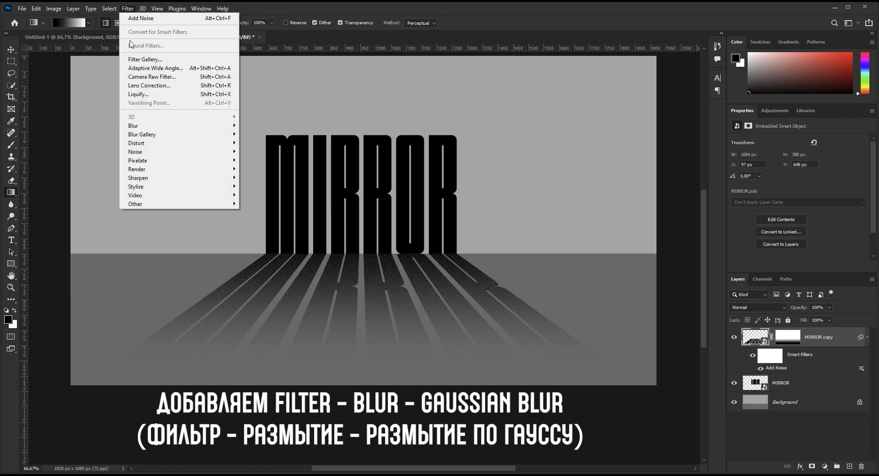
pyautogui.moveTo(156, 126)
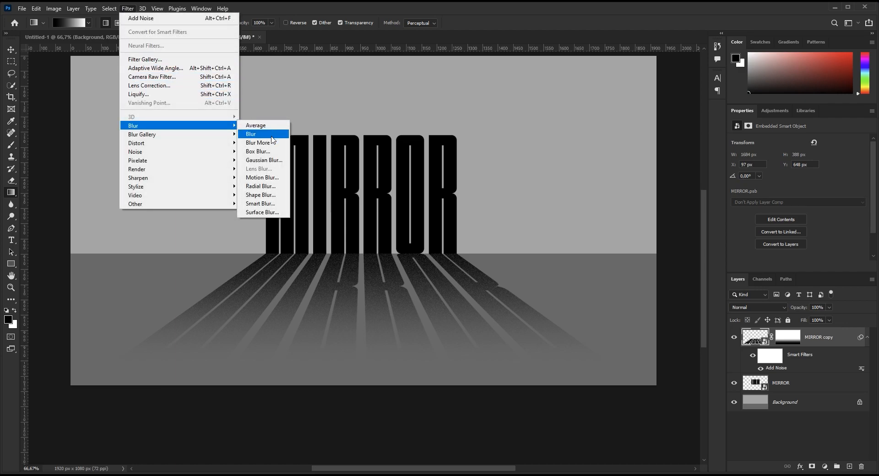
pyautogui.click(262, 160)
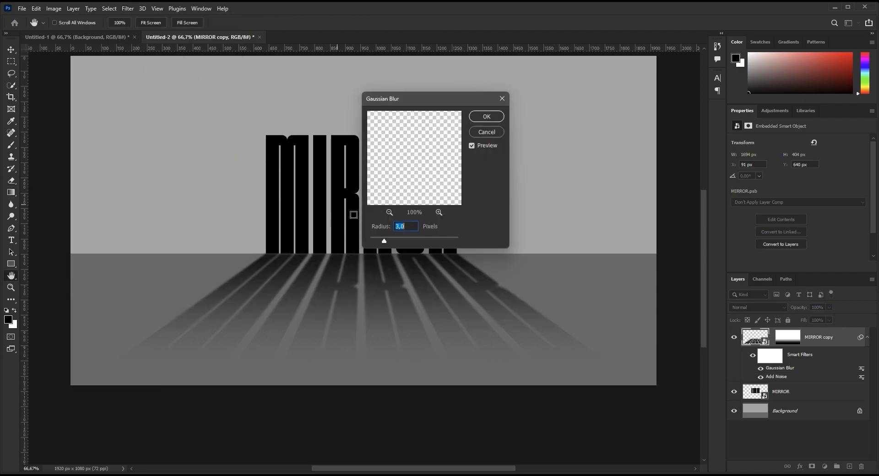
pyautogui.moveTo(399, 224); pyautogui.dragTo(391, 224)
pyautogui.write('2')
pyautogui.click(486, 117)
pyautogui.press('g')
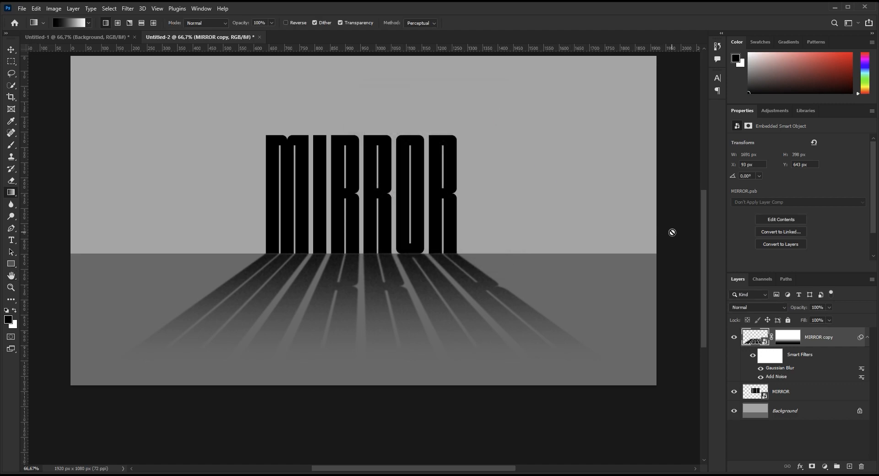